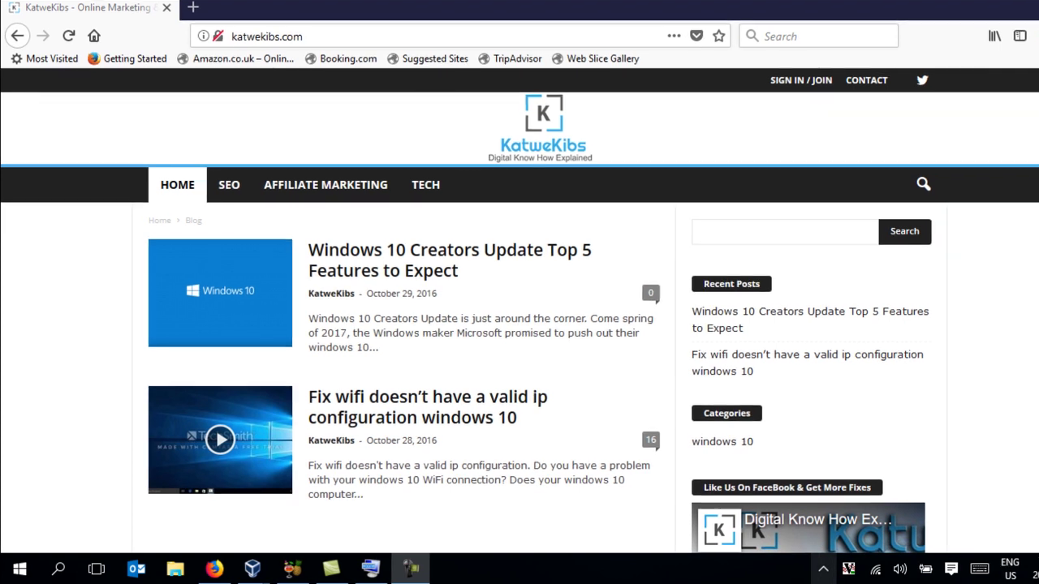
- Launch the Services console by searching 'services' from Start
{"action": "left_click", "coordinate": [58, 568]}
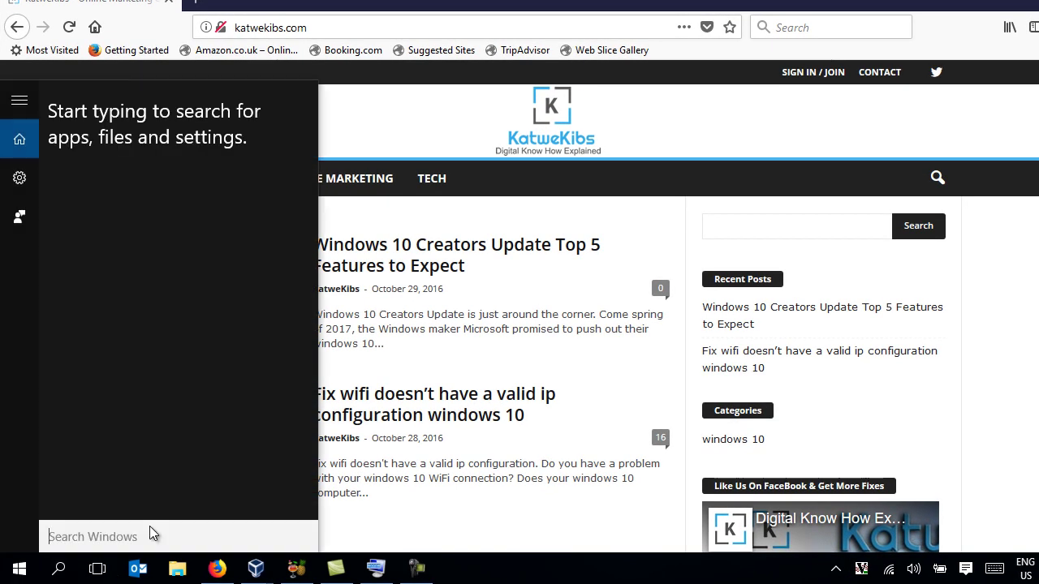
{"action": "type", "text": "services"}
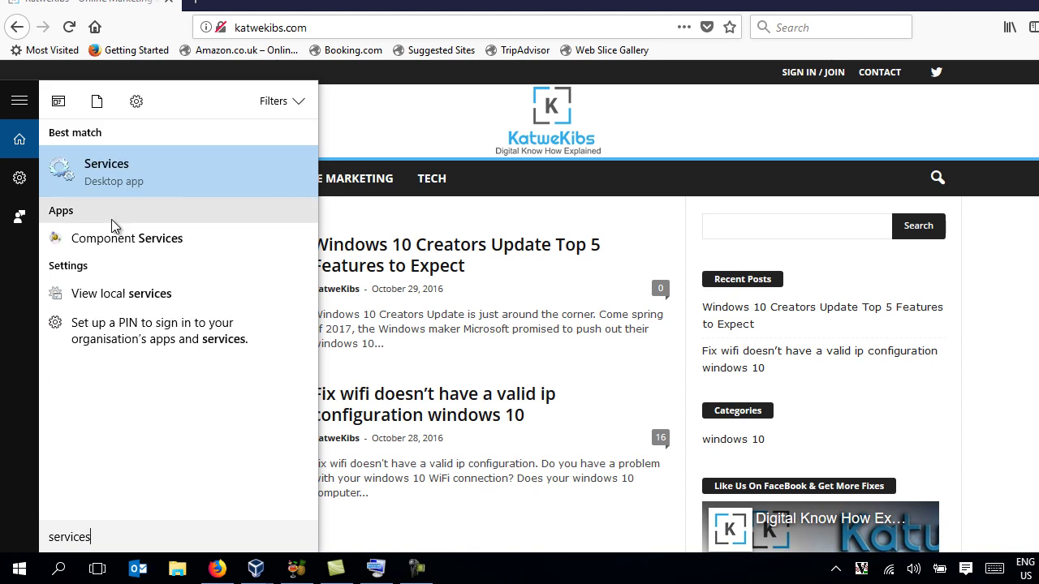
{"action": "left_click", "coordinate": [95, 174]}
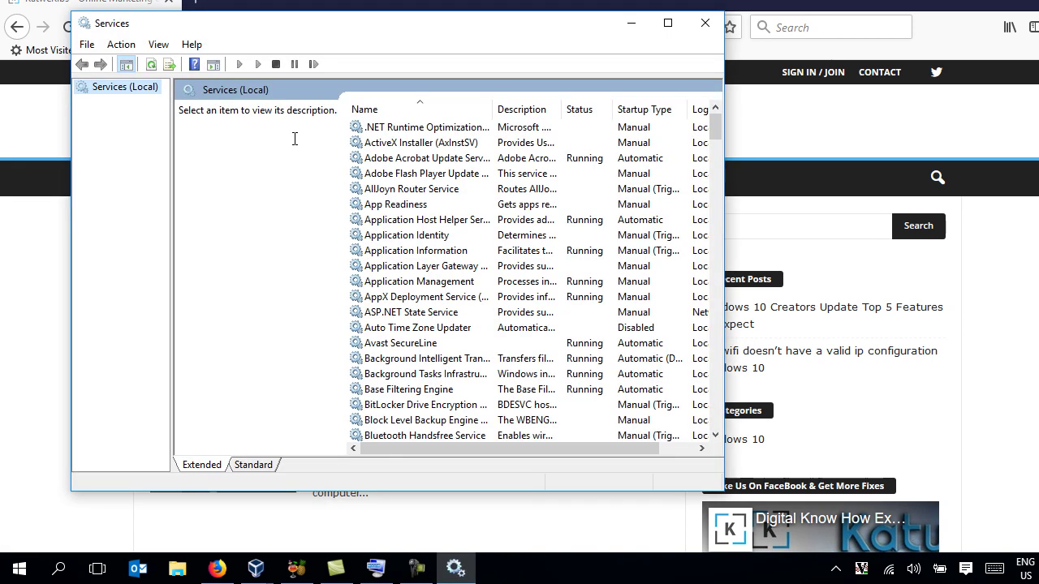
- Jump to the W services, then select Windows Update and bring up its context menu
{"action": "left_click", "coordinate": [427, 130]}
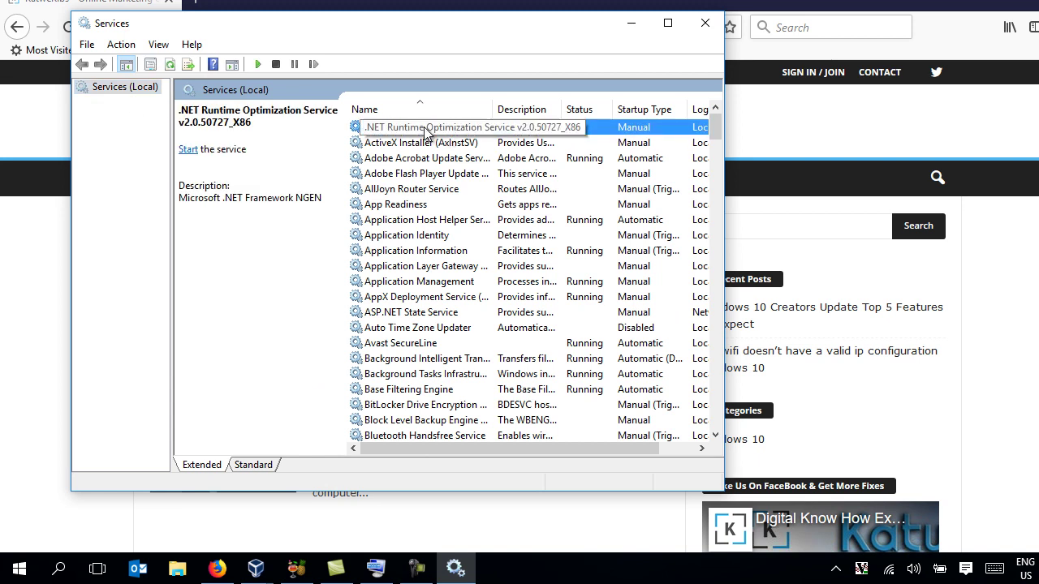
{"action": "left_click", "coordinate": [429, 142]}
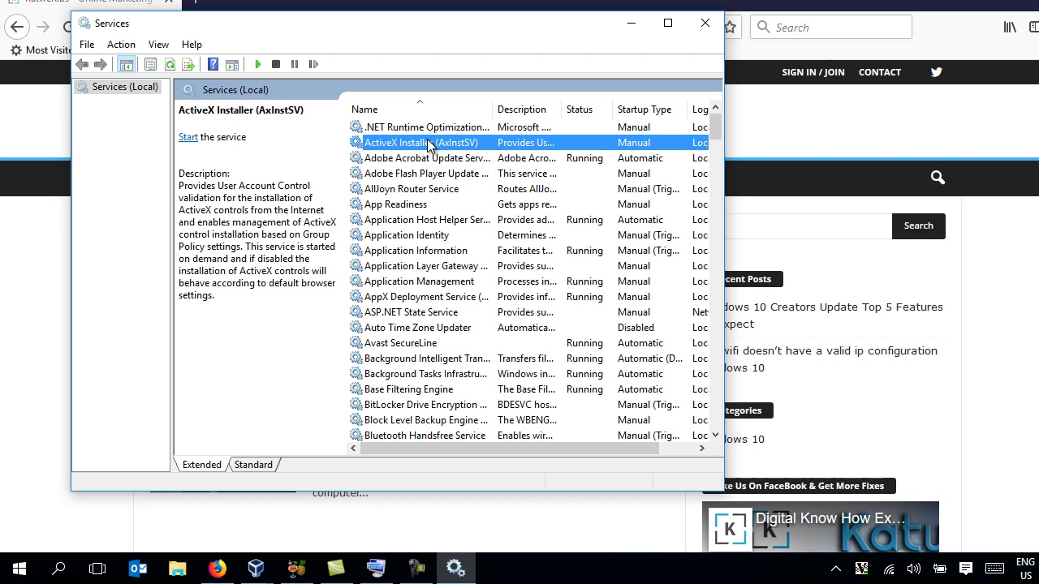
{"action": "key", "text": "w"}
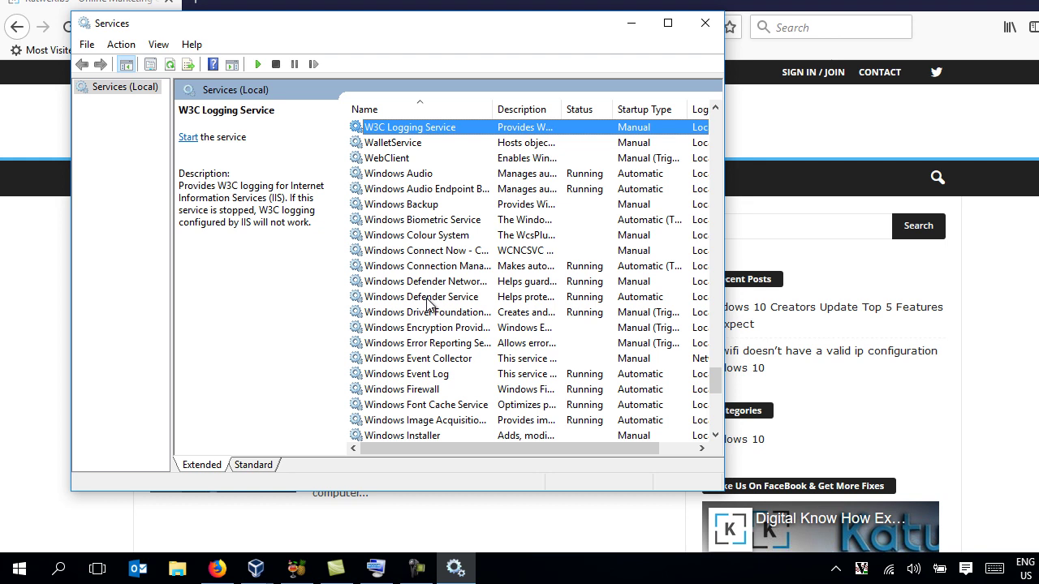
{"action": "scroll", "coordinate": [428, 304], "scroll_direction": "down", "scroll_amount": 7}
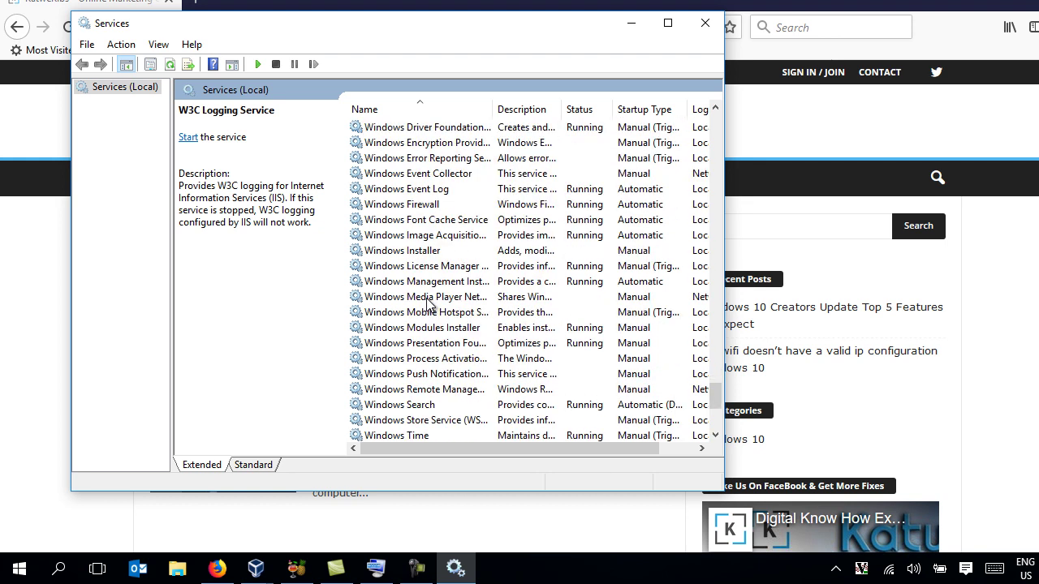
{"action": "left_click", "coordinate": [422, 315]}
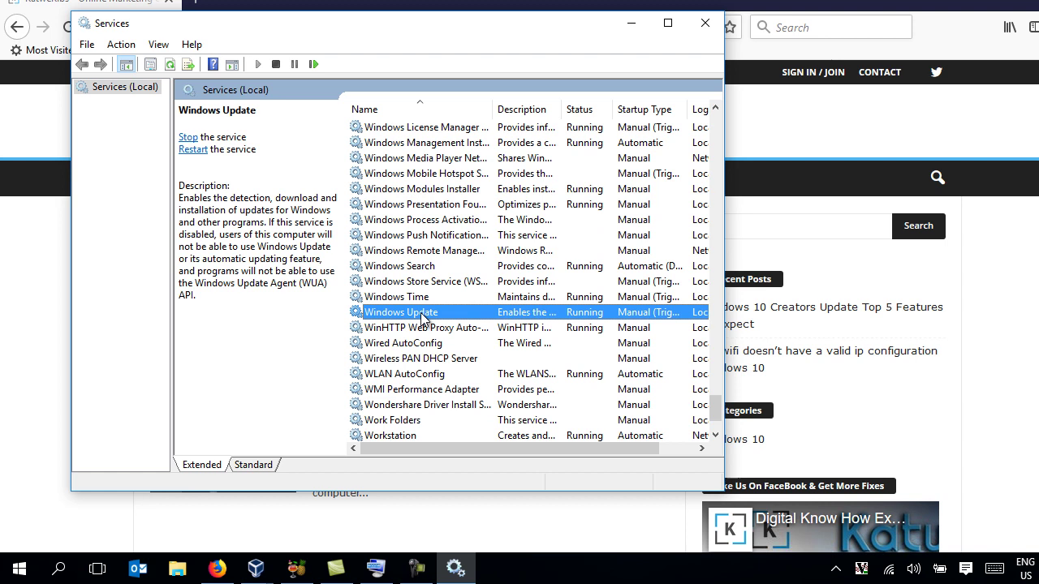
{"action": "right_click", "coordinate": [421, 318]}
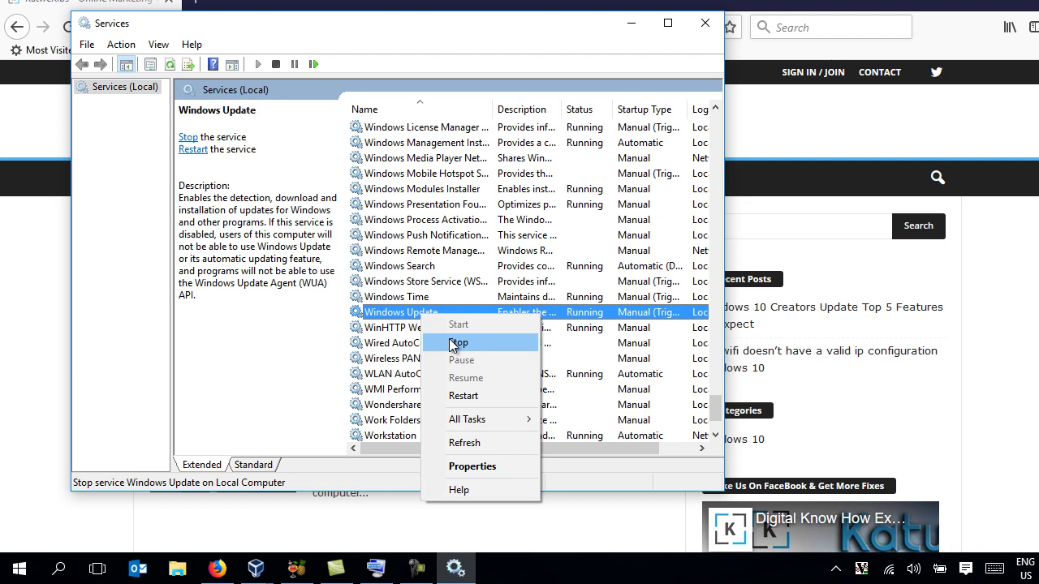
- Set the Windows Update service's startup type to Disabled and apply it
{"action": "left_click", "coordinate": [472, 467]}
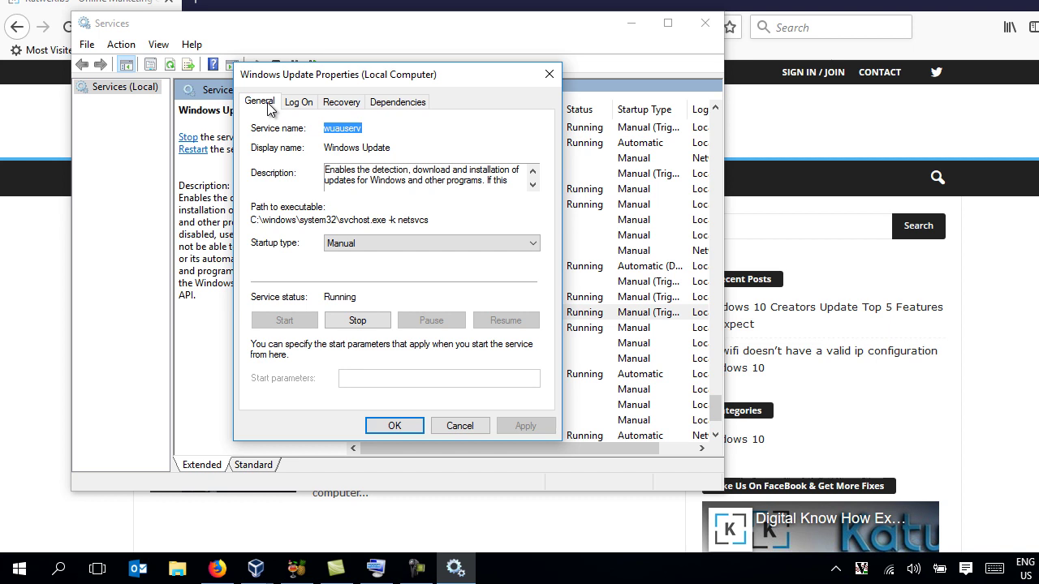
{"action": "left_click", "coordinate": [362, 248]}
{"action": "left_click", "coordinate": [378, 292]}
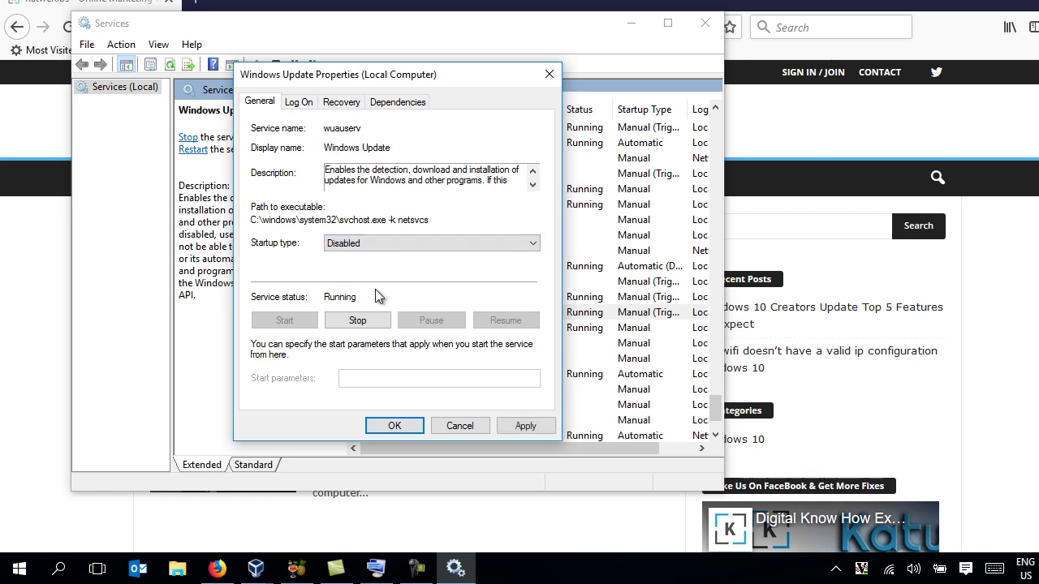
{"action": "left_click", "coordinate": [526, 426]}
{"action": "left_click", "coordinate": [395, 425]}
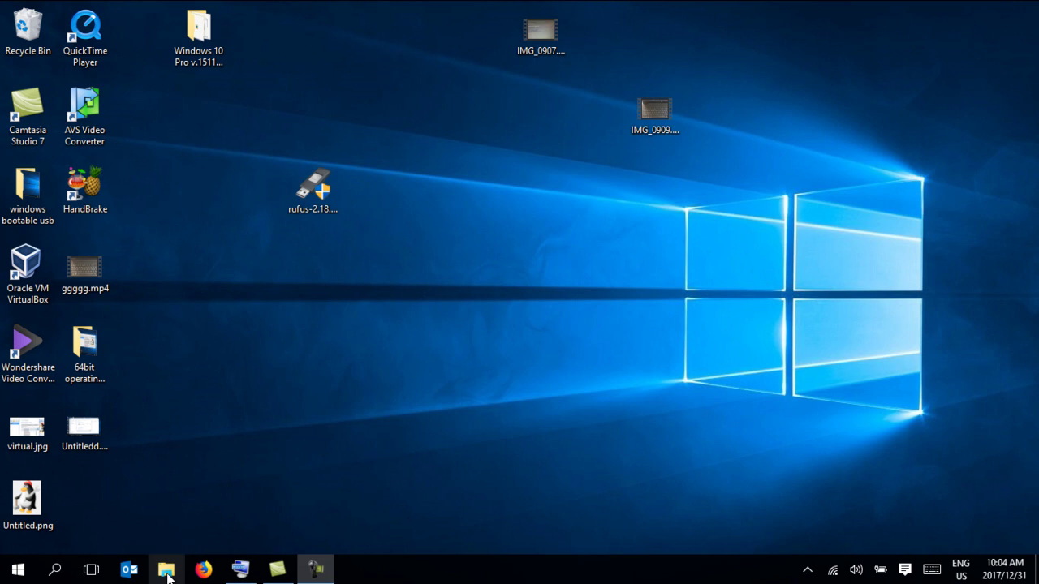
- Browse File Explorer to This PC > Windows (C:) > Windows and jump to the S folders
{"action": "left_click", "coordinate": [165, 571]}
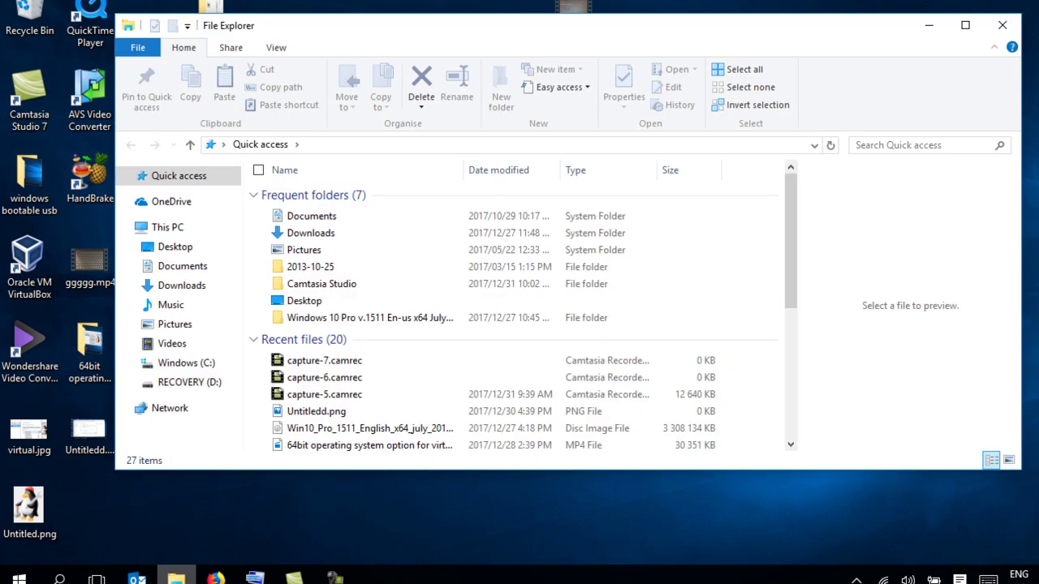
{"action": "left_click", "coordinate": [173, 230]}
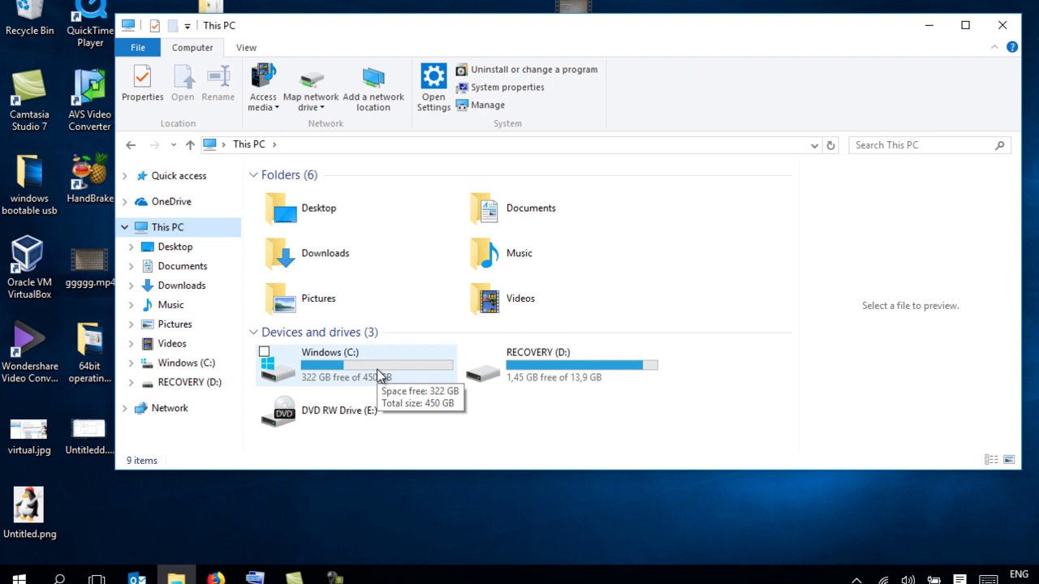
{"action": "left_click", "coordinate": [376, 368]}
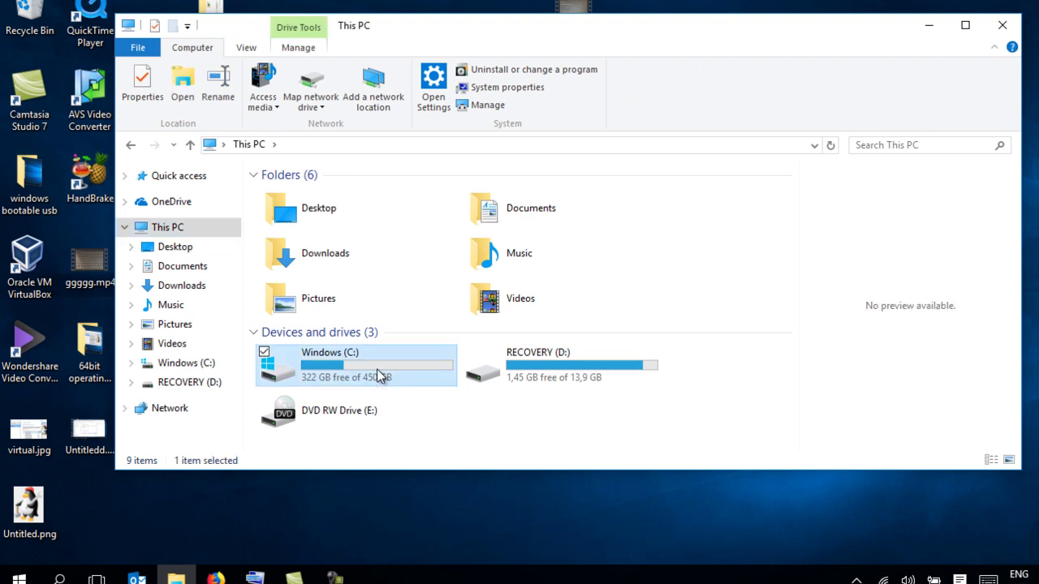
{"action": "double_click", "coordinate": [331, 379]}
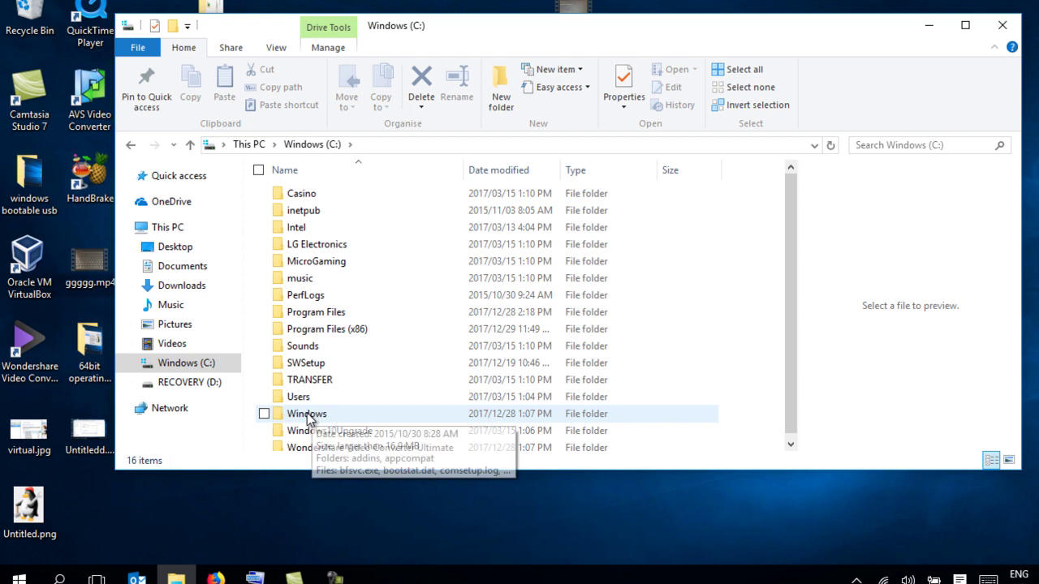
{"action": "double_click", "coordinate": [308, 415]}
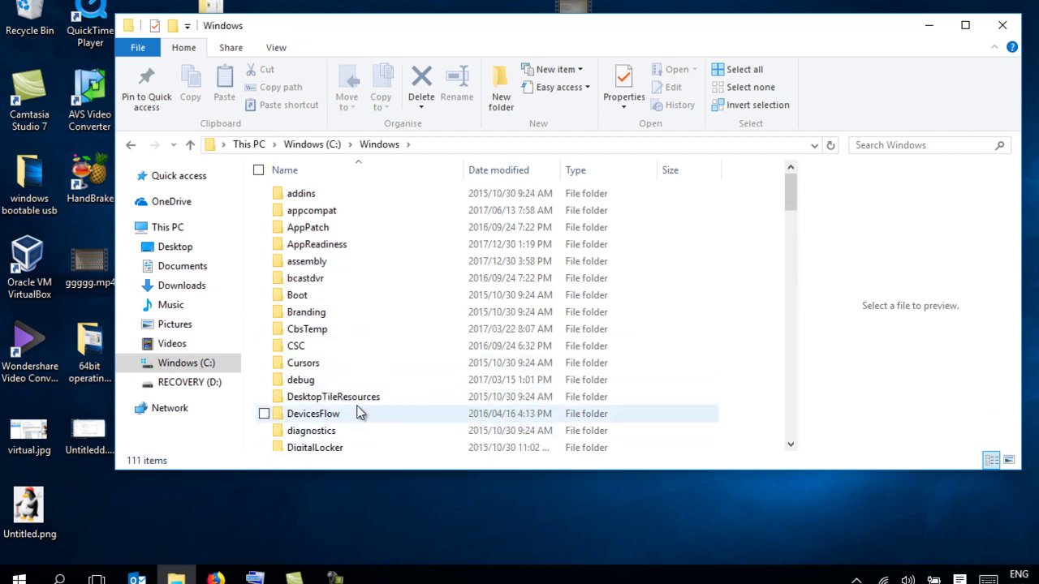
{"action": "left_click", "coordinate": [328, 399]}
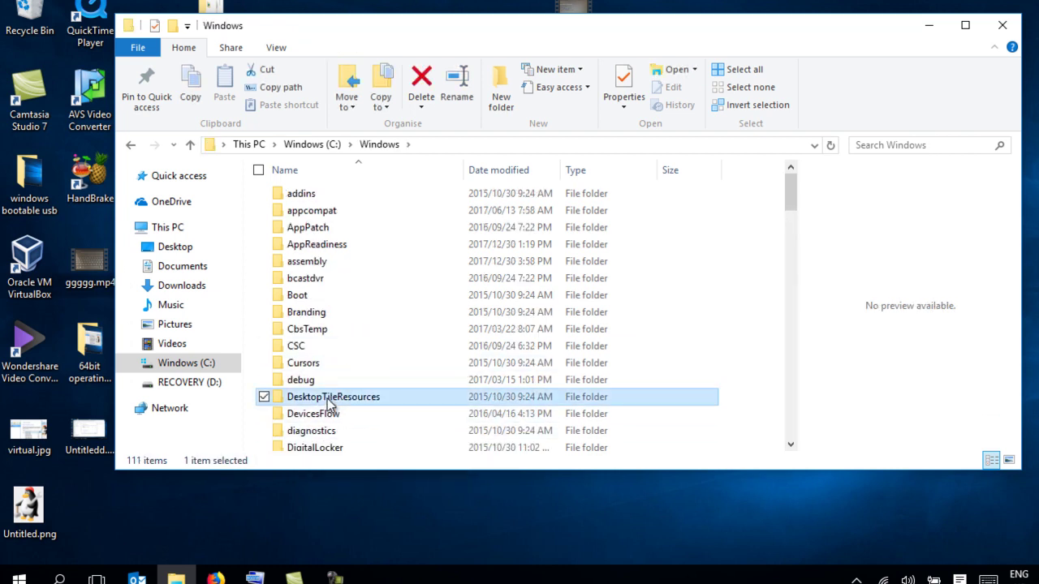
{"action": "key", "text": "s"}
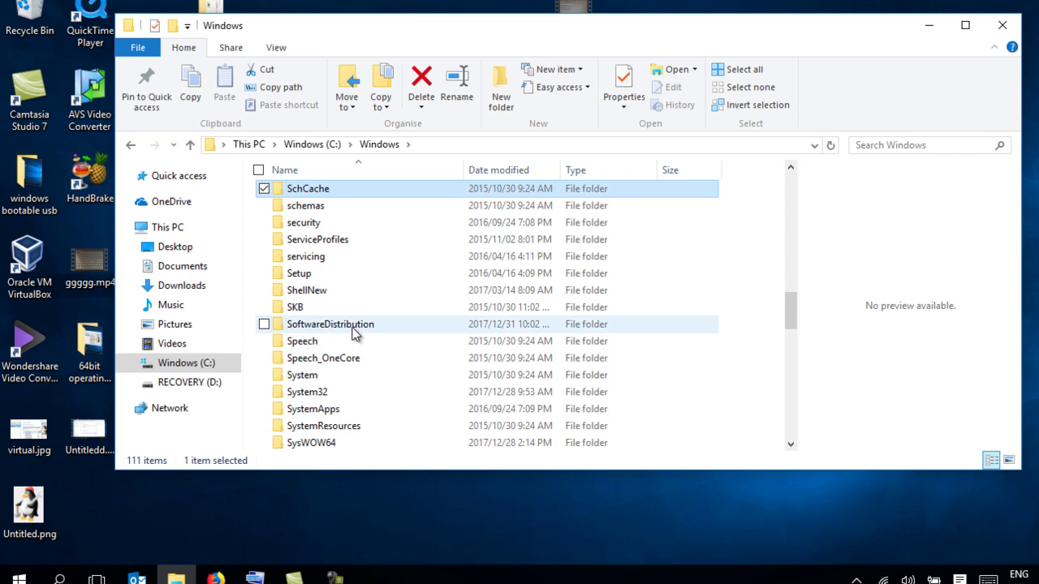
- Delete the SoftwareDistribution folder from C:\Windows via its context menu
{"action": "right_click", "coordinate": [347, 331]}
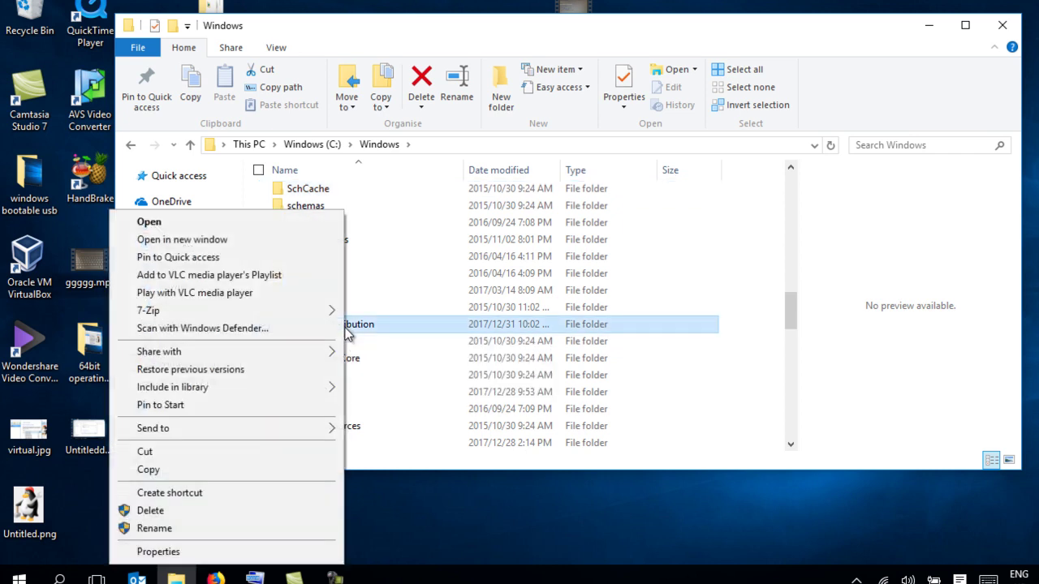
{"action": "left_click", "coordinate": [242, 509]}
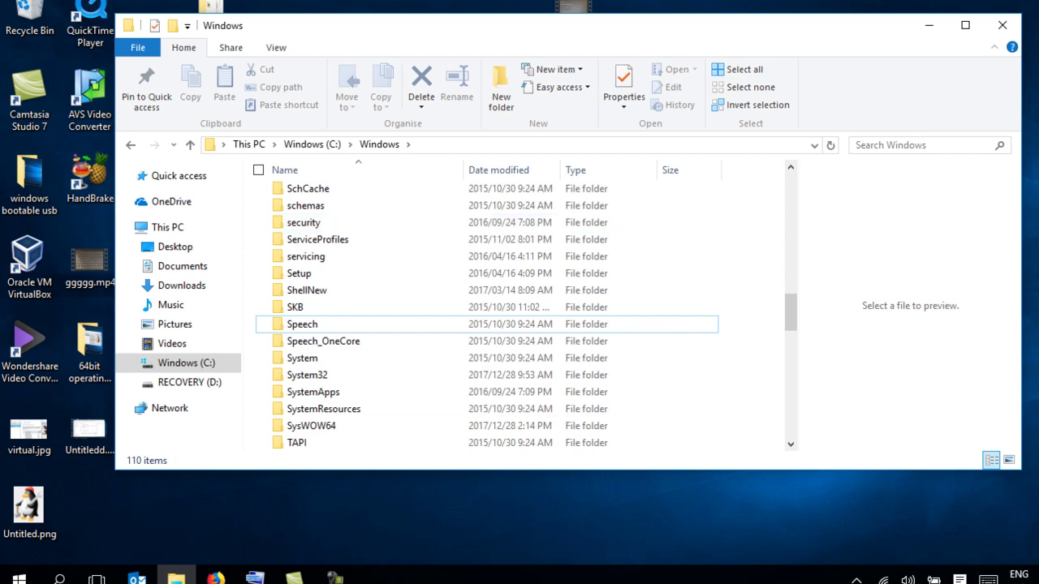
- Reopen Services via a 'serv' search and select the Disabled Windows Update service
{"action": "left_click", "coordinate": [59, 577]}
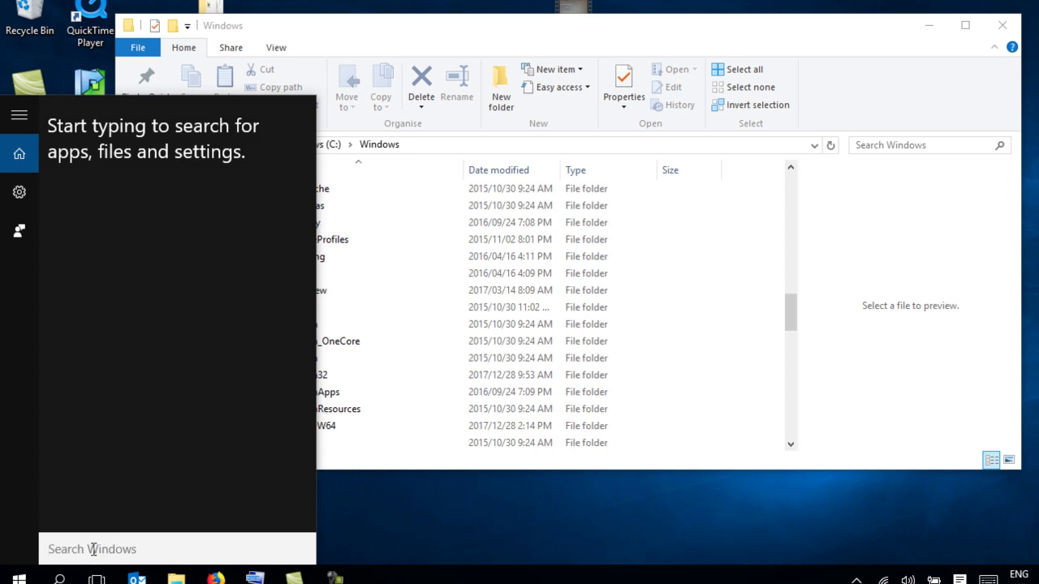
{"action": "type", "text": "serv"}
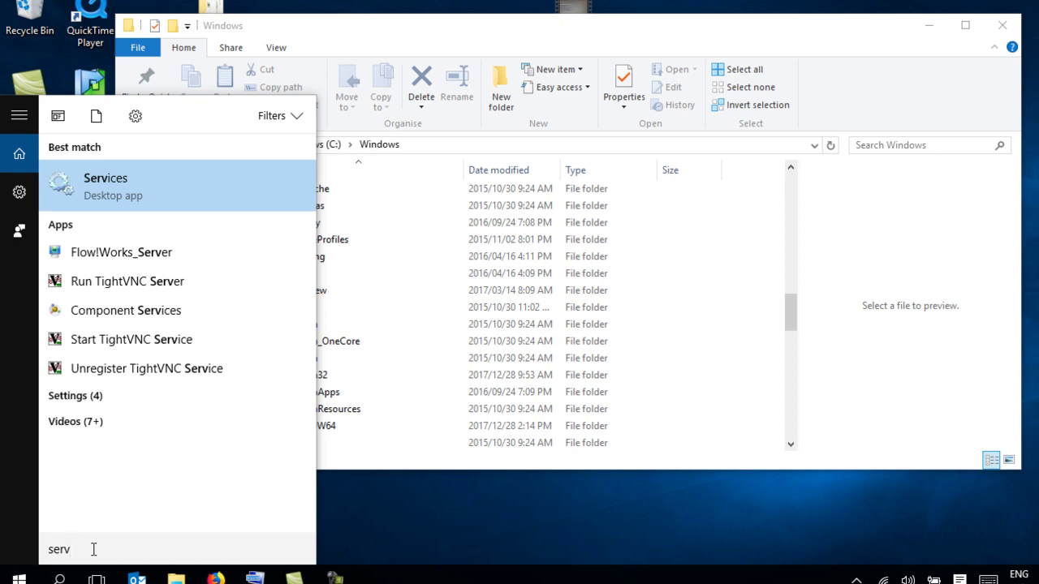
{"action": "left_click", "coordinate": [108, 199]}
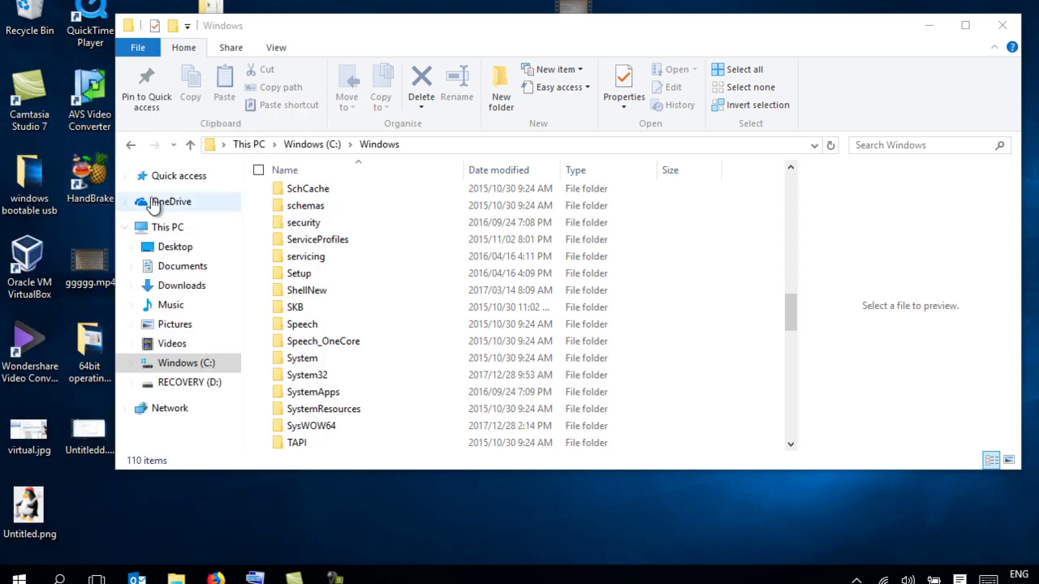
{"action": "left_click", "coordinate": [387, 136]}
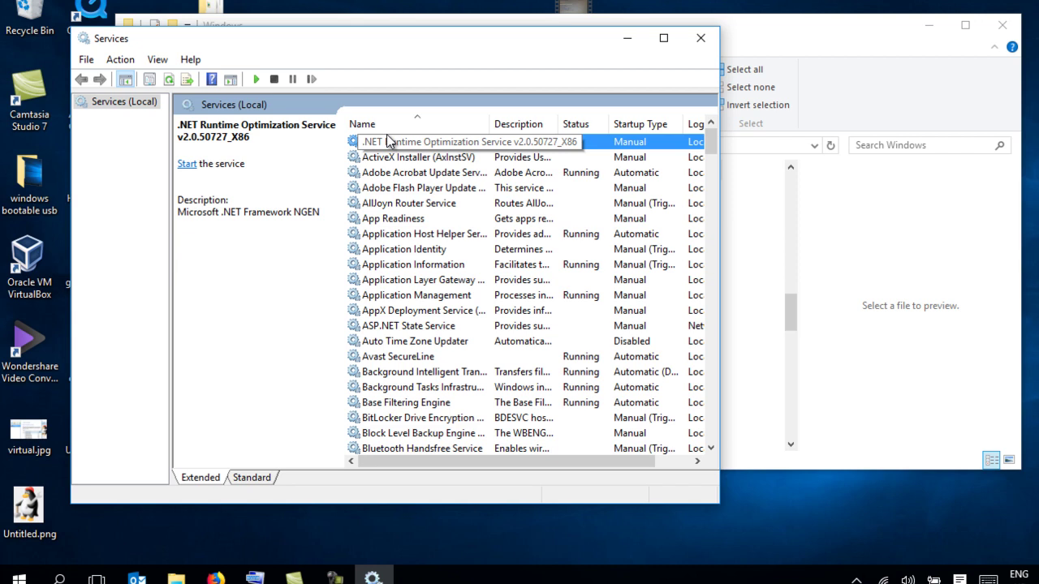
{"action": "key", "text": "w"}
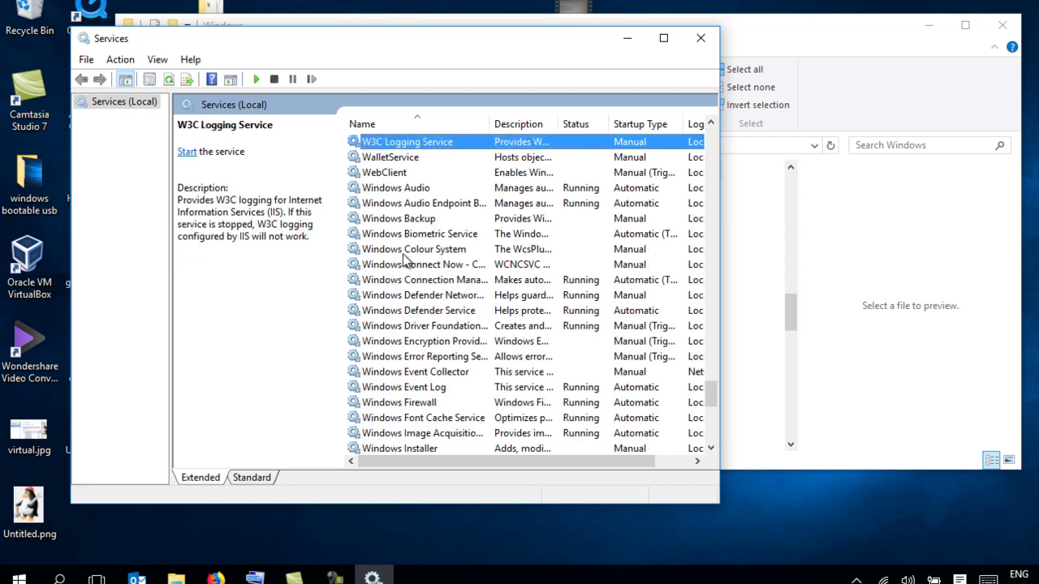
{"action": "scroll", "coordinate": [403, 260], "scroll_direction": "down", "scroll_amount": 2}
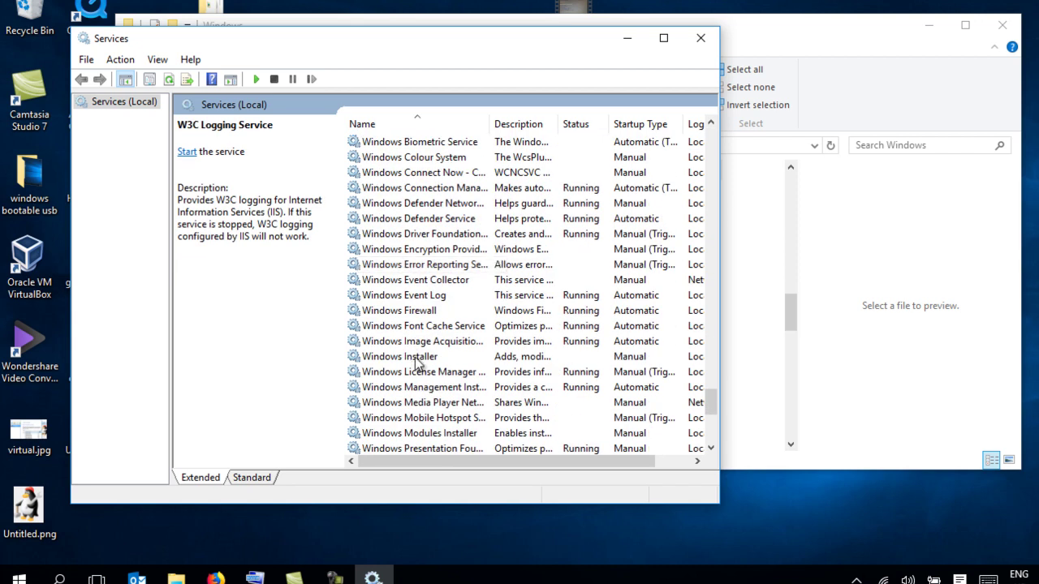
{"action": "scroll", "coordinate": [415, 367], "scroll_direction": "down", "scroll_amount": 4}
{"action": "left_click", "coordinate": [417, 372]}
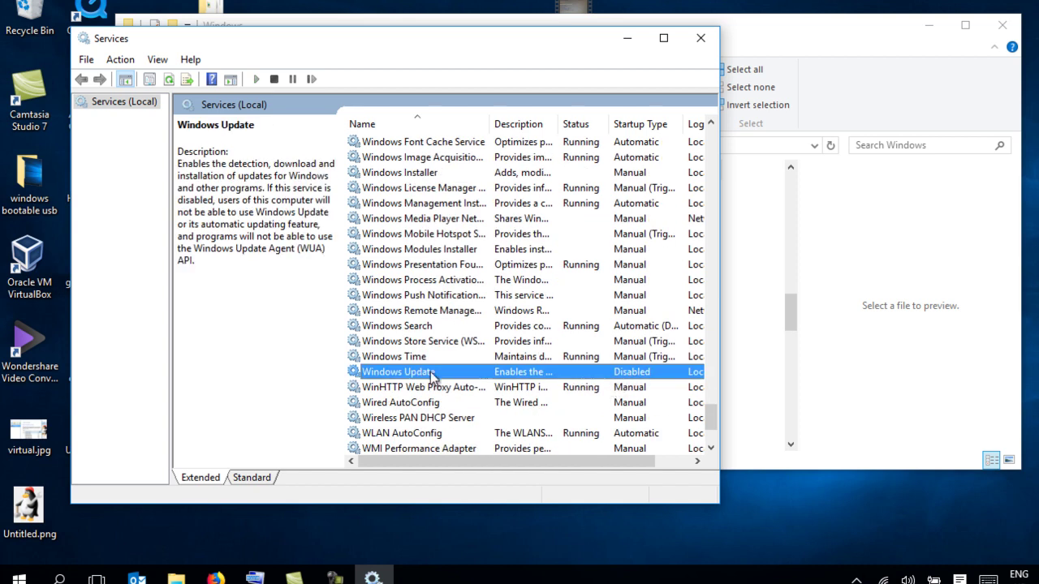
- Change Windows Update's startup type from Disabled to Manual, start the service, and apply
{"action": "right_click", "coordinate": [425, 372]}
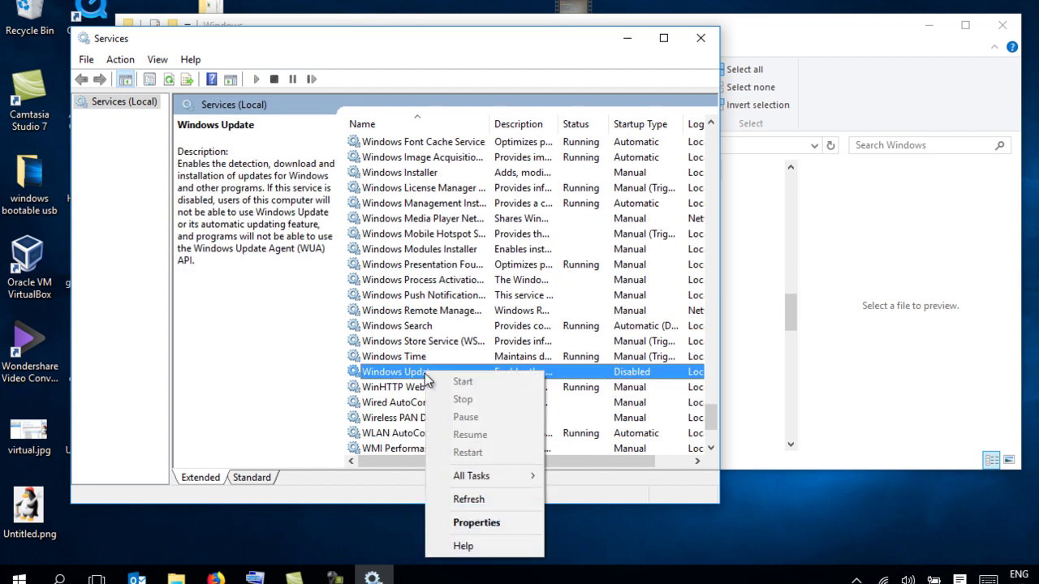
{"action": "left_click", "coordinate": [463, 524]}
{"action": "left_click", "coordinate": [346, 259]}
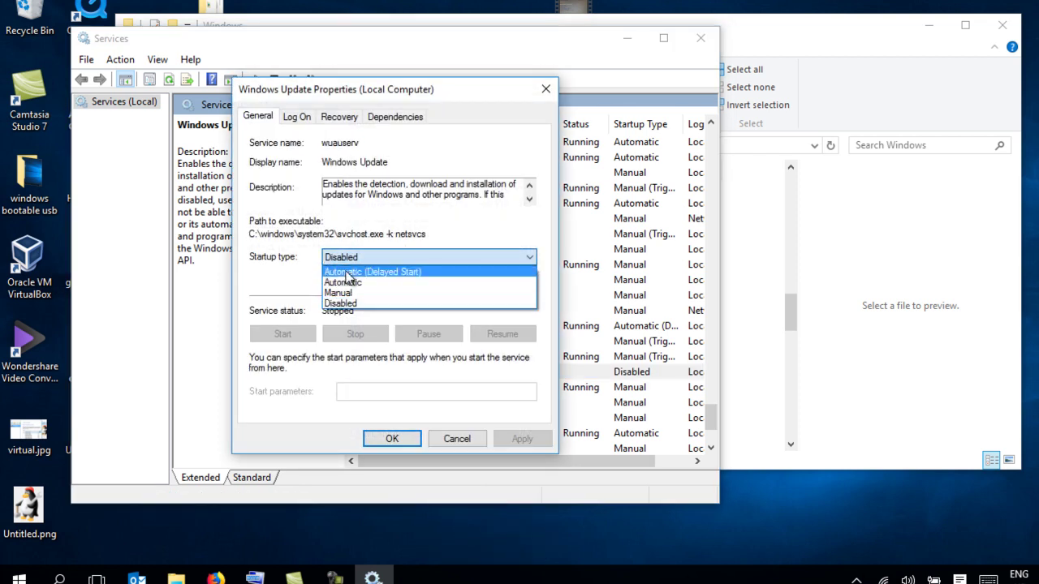
{"action": "left_click", "coordinate": [349, 282]}
{"action": "left_click", "coordinate": [387, 262]}
{"action": "left_click", "coordinate": [373, 292]}
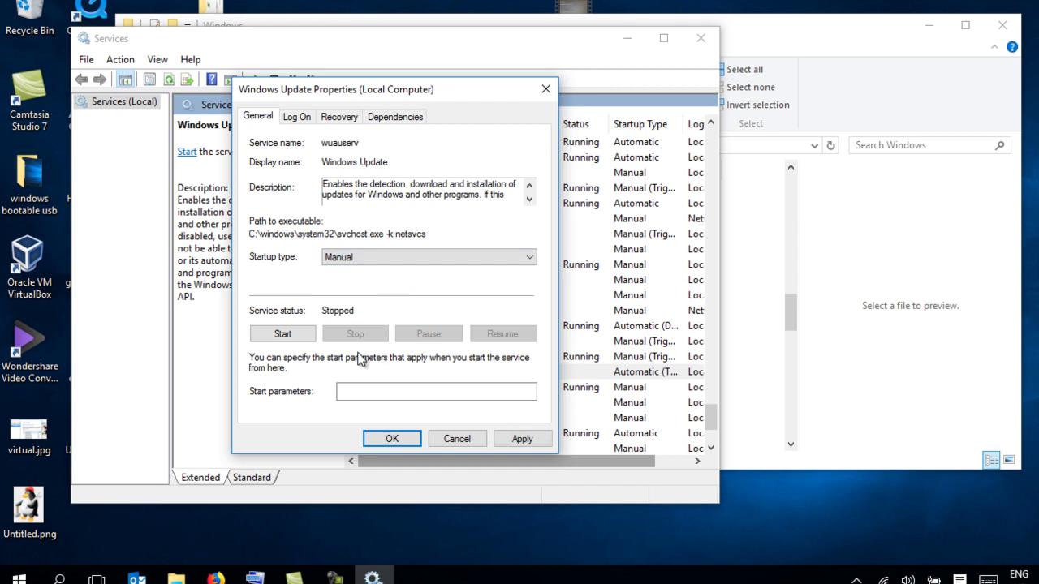
{"action": "left_click", "coordinate": [305, 334]}
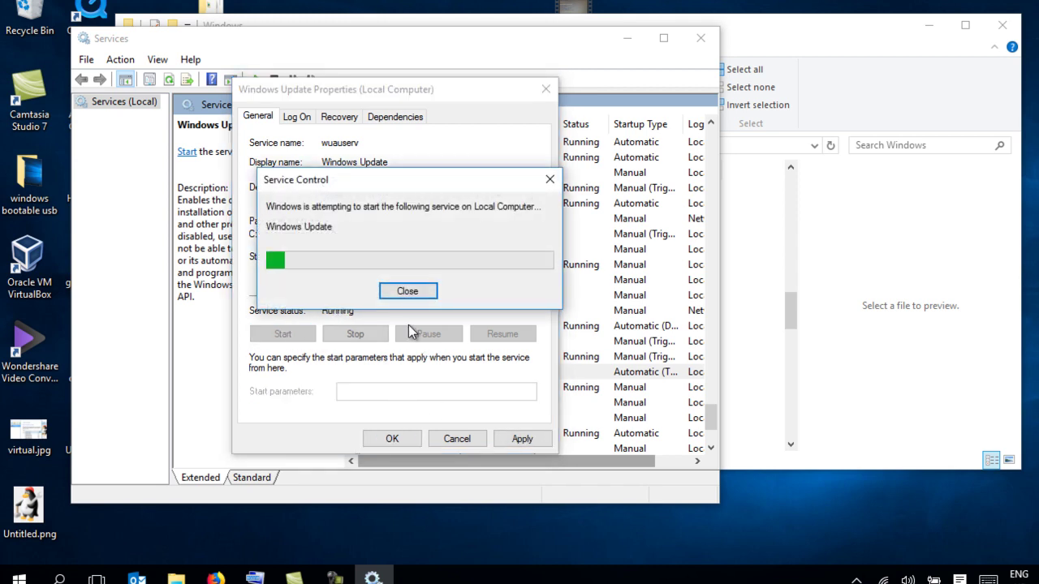
{"action": "left_click", "coordinate": [519, 438]}
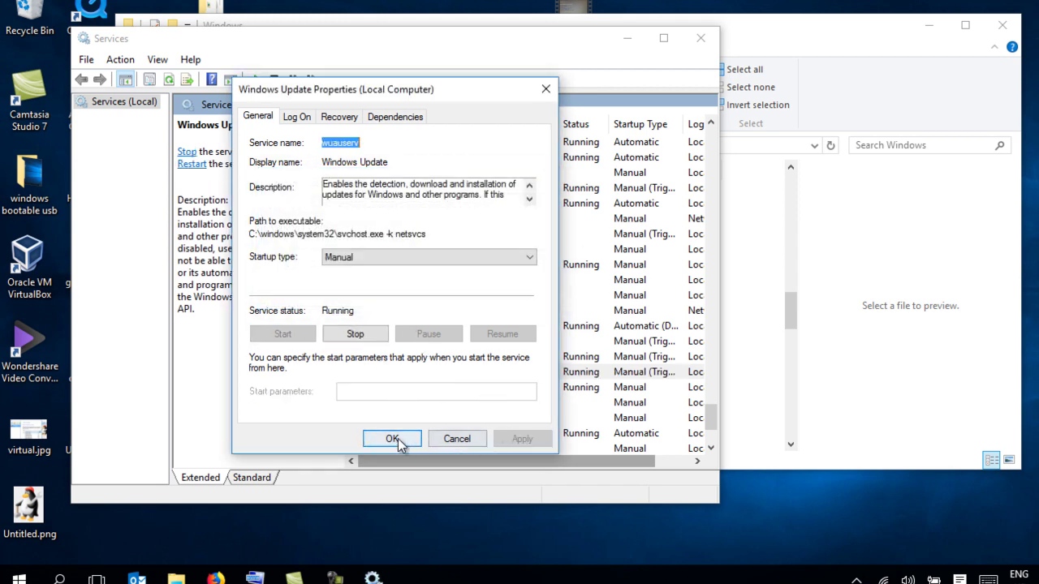
{"action": "left_click", "coordinate": [403, 438]}
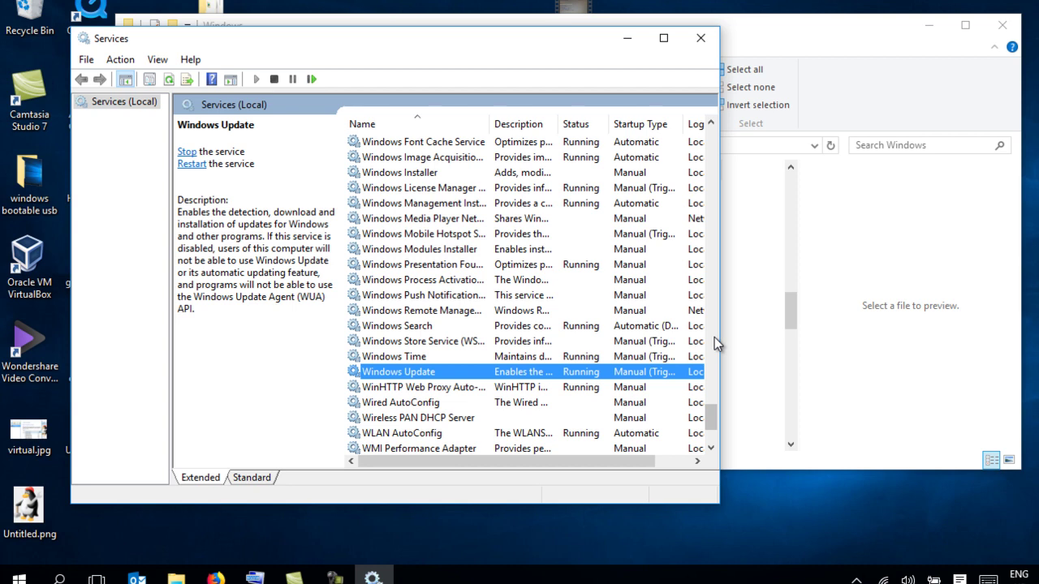
- From Start > Settings, search 'trouble' and choose the Troubleshooting result
{"action": "key", "text": "super"}
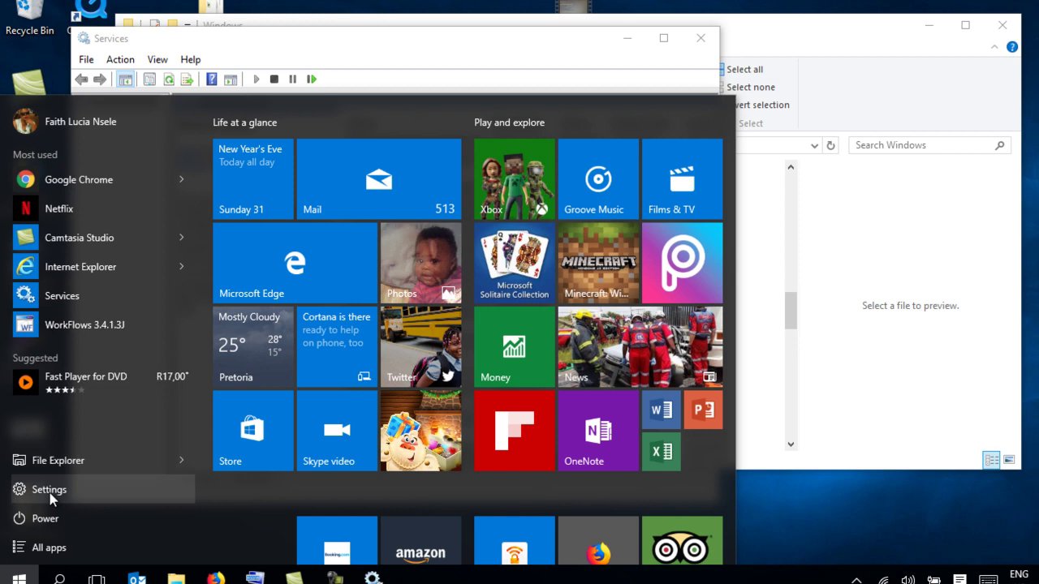
{"action": "left_click", "coordinate": [50, 490]}
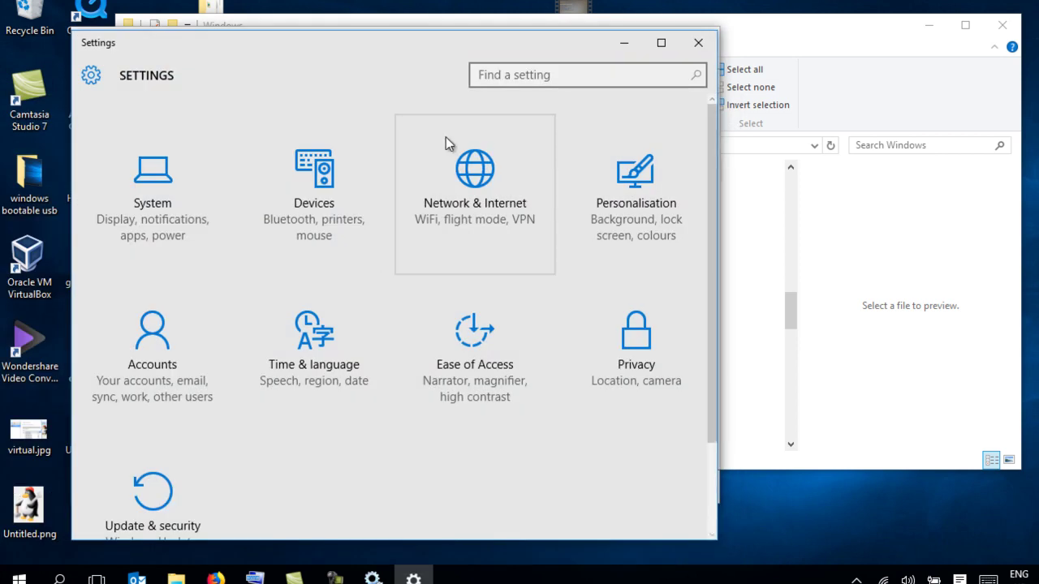
{"action": "left_click", "coordinate": [493, 75]}
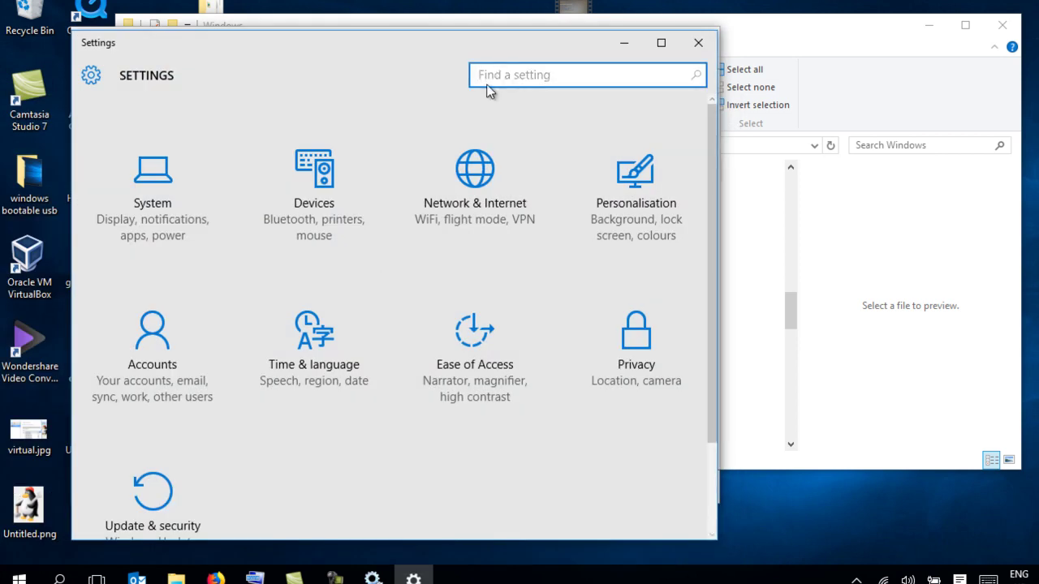
{"action": "type", "text": "trouble"}
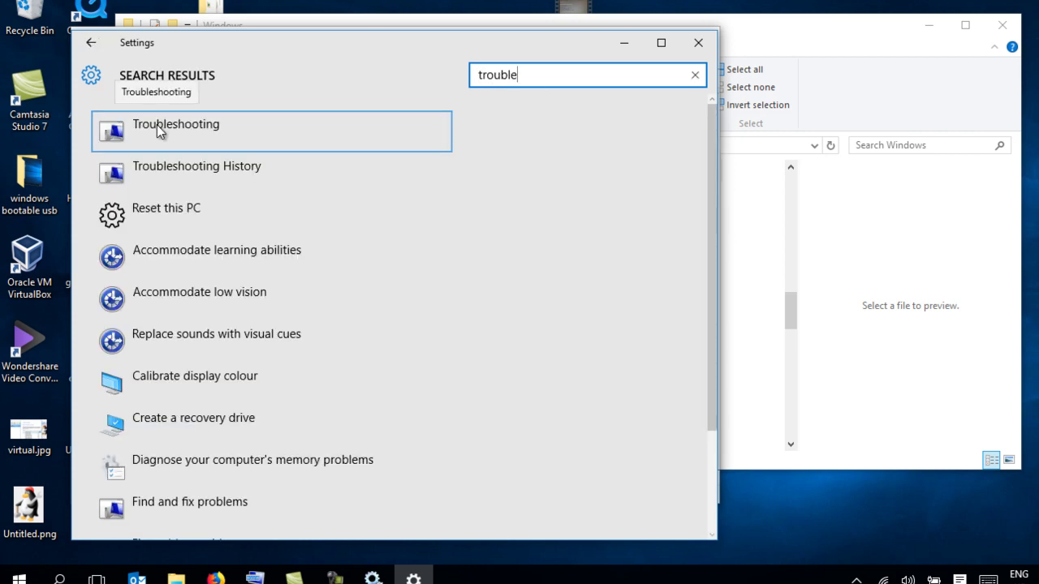
{"action": "left_click", "coordinate": [157, 124]}
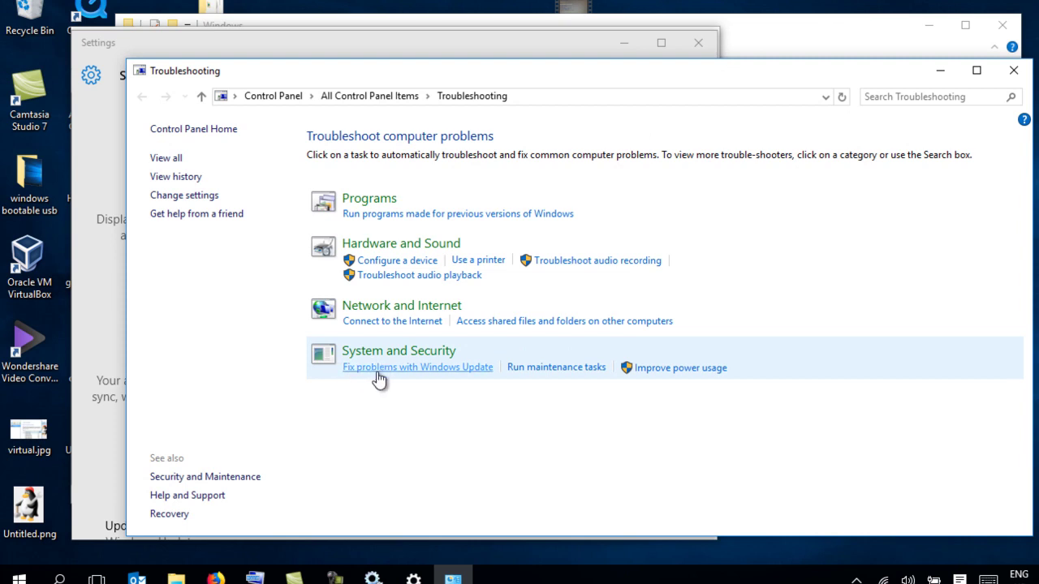
- Run Fix problems with Windows Update, continue with Next, then retry as administrator
{"action": "left_click", "coordinate": [432, 371]}
{"action": "left_click", "coordinate": [690, 434]}
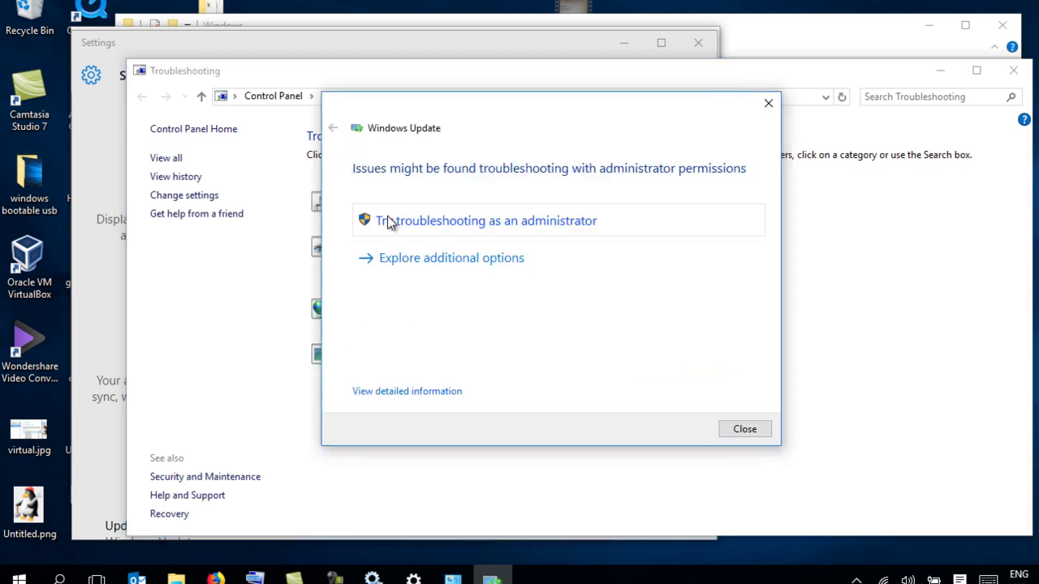
{"action": "left_click", "coordinate": [485, 221]}
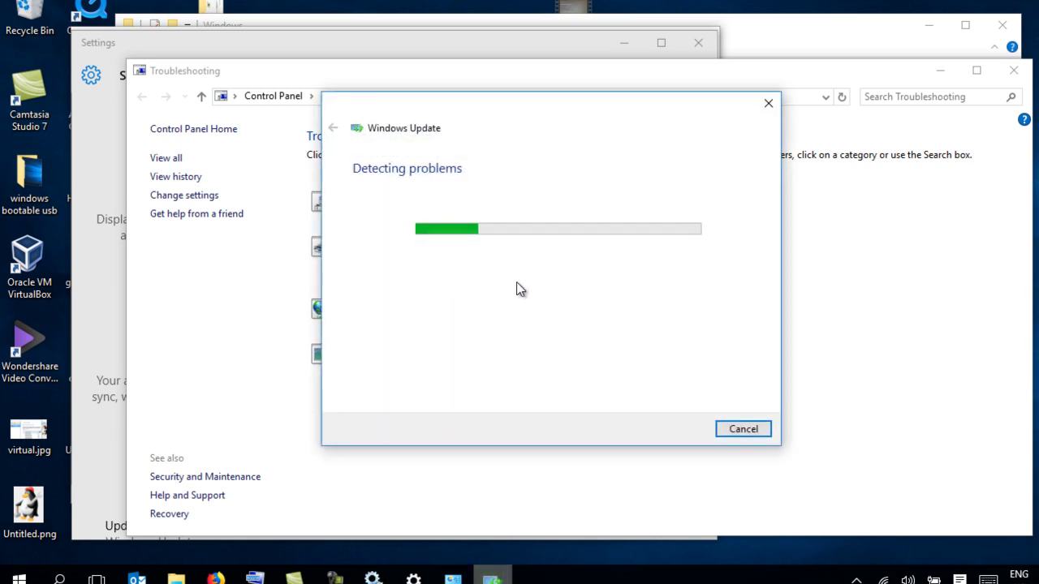